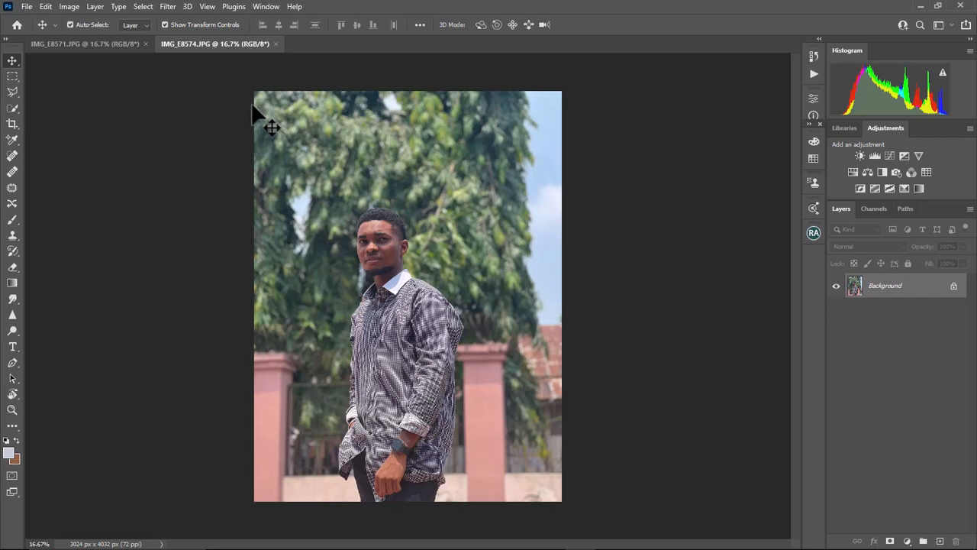
Open the portrait IMG_E8574.JPG in the Camera Raw filter at full-screen size with the Curve settings collapsed
left_click(167, 7)
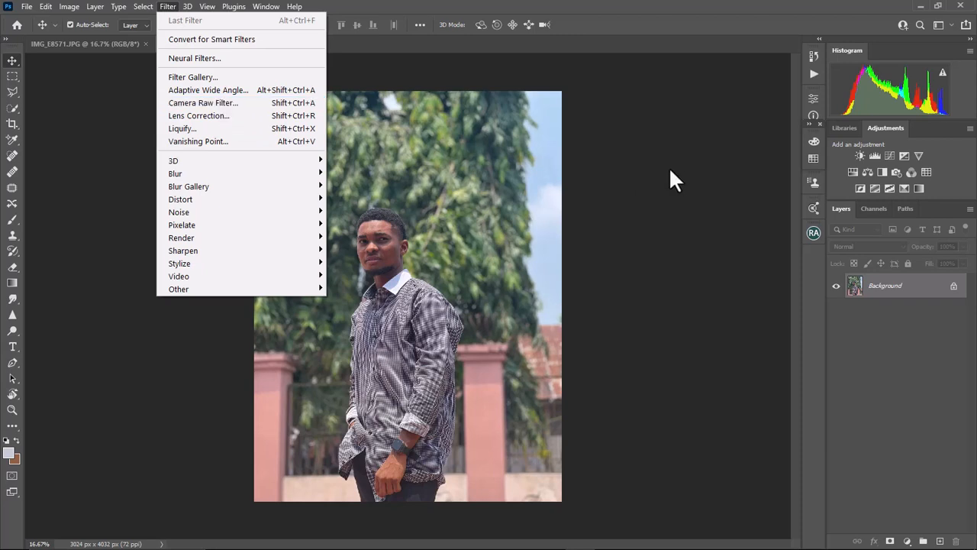
left_click(647, 169)
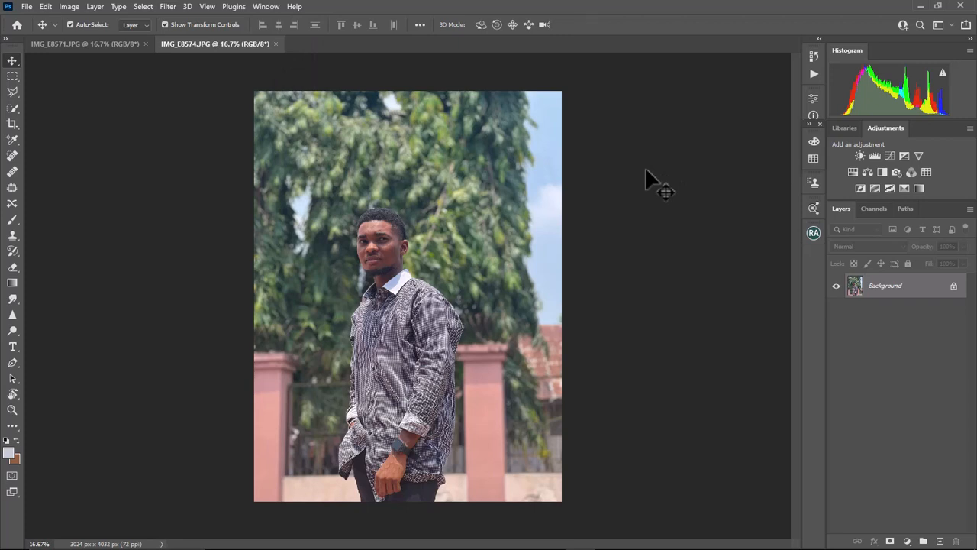
key("ctrl+shift+a")
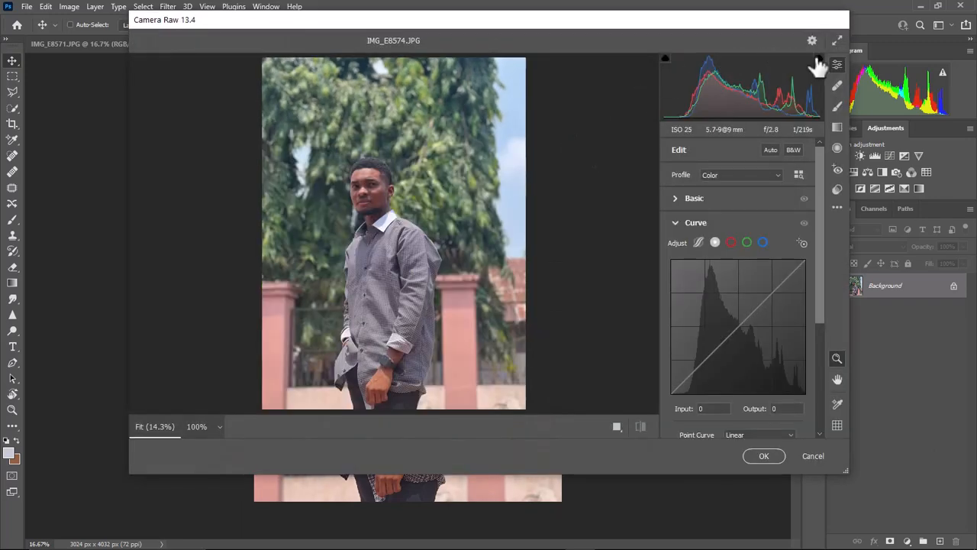
left_click(837, 40)
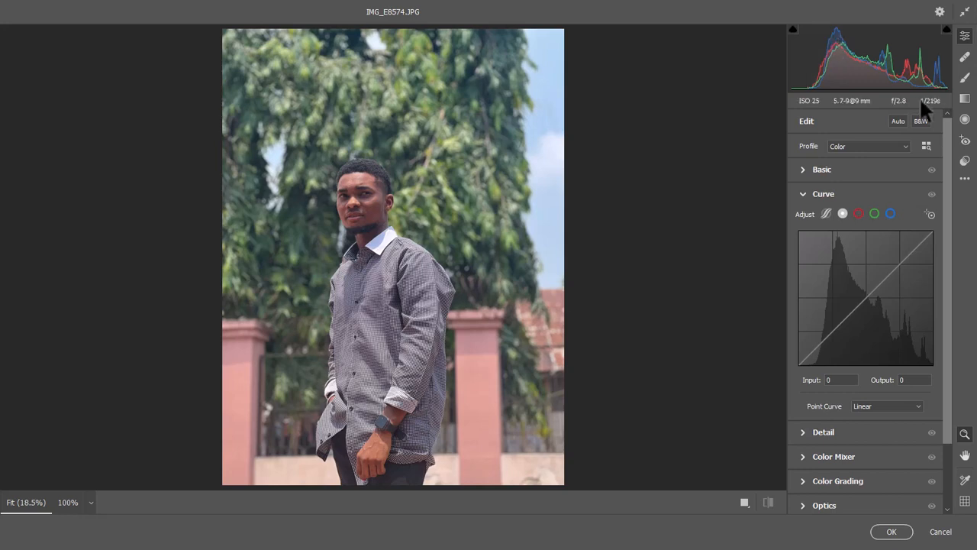
left_click(806, 193)
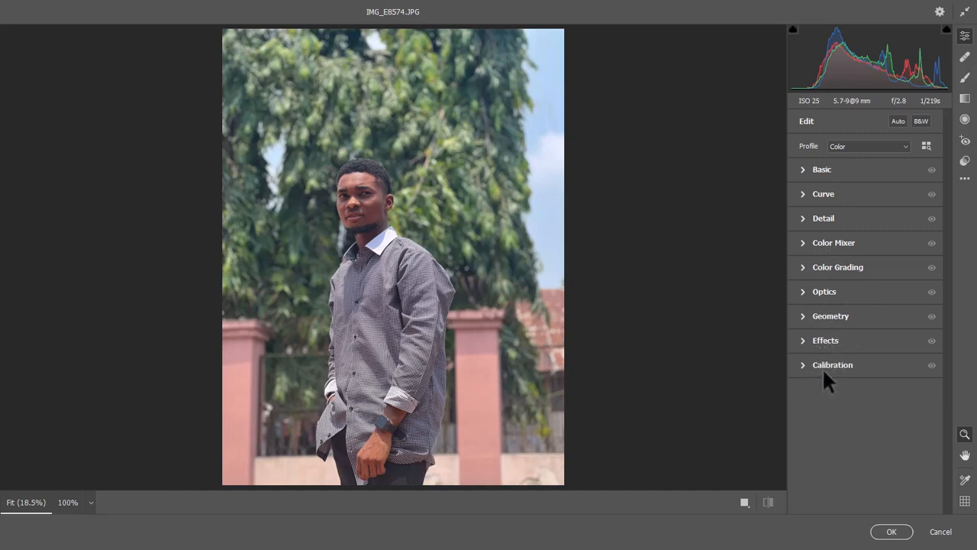
Lower the photo's highlights to -100 and its whites to -78 in the Basic adjustments
left_click(803, 169)
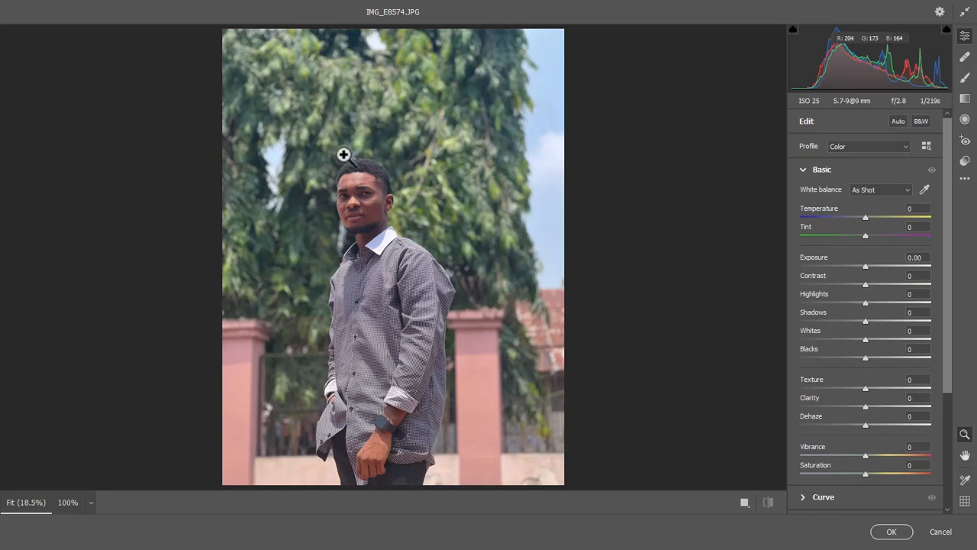
left_click(368, 175)
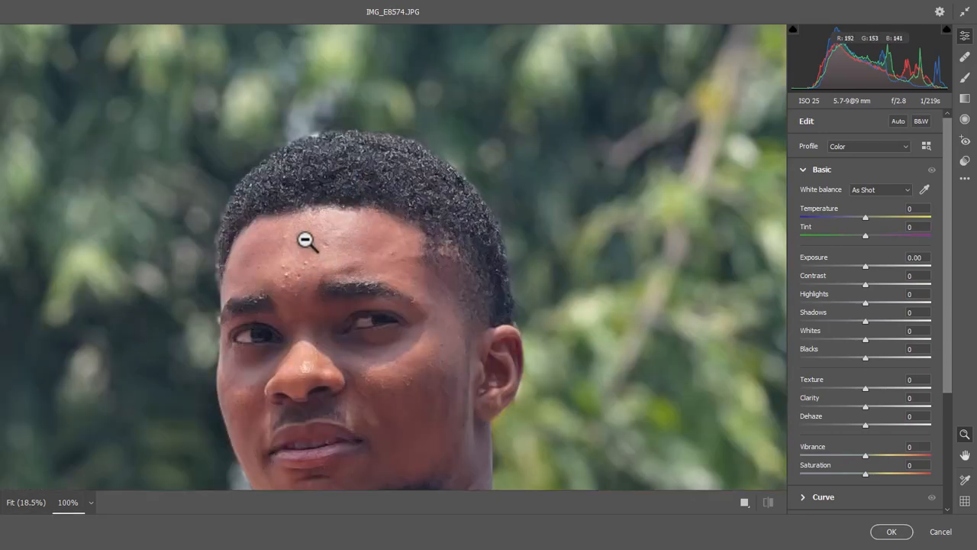
left_click(328, 248, "alt")
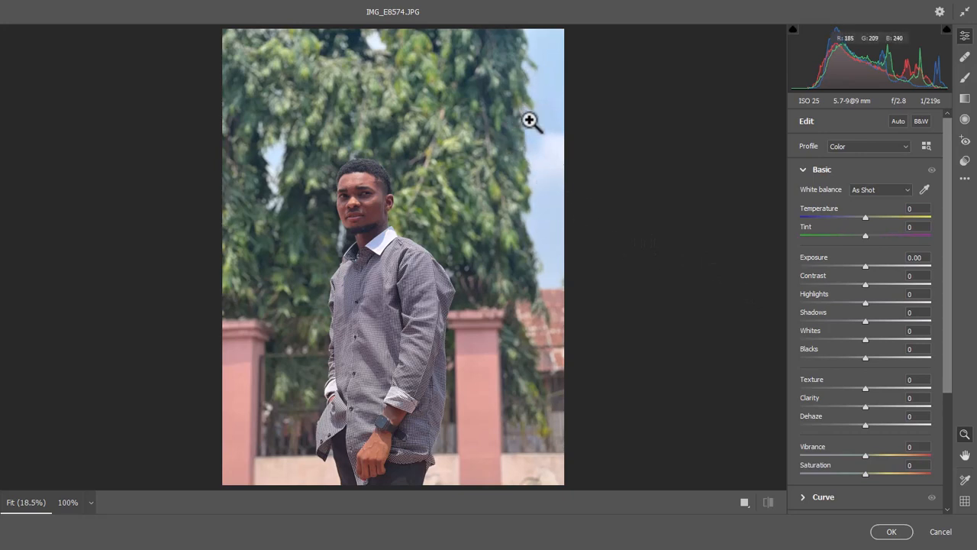
left_click(805, 303)
left_click_drag(796, 302, 764, 302)
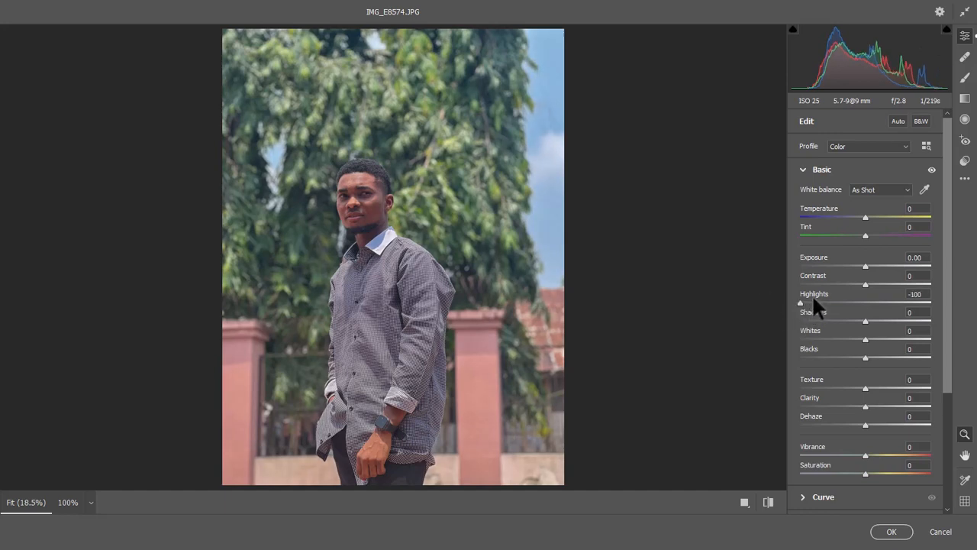
left_click(803, 339)
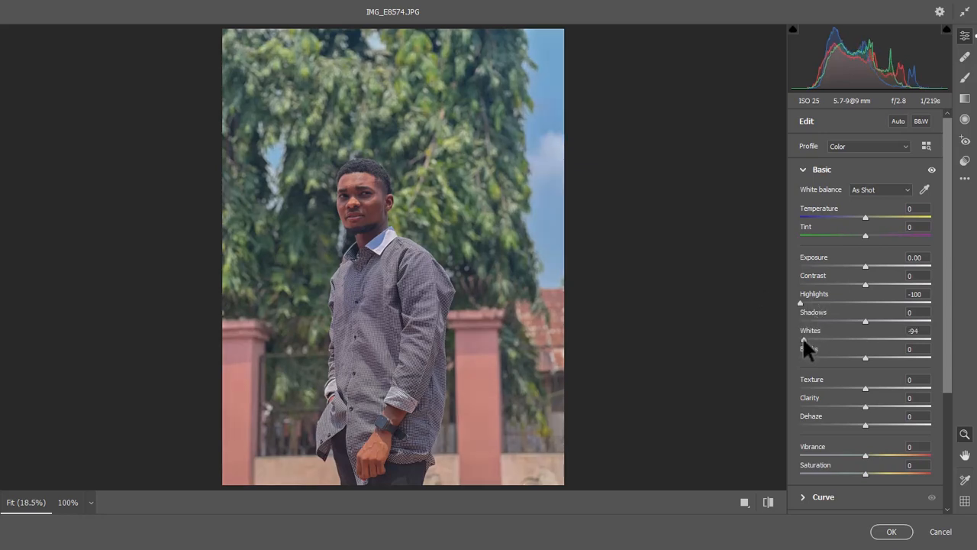
left_click_drag(810, 340, 814, 340)
Set the photo's tonal values to contrast +15, blacks -7 and shadows +8
left_click(871, 283)
left_click_drag(871, 280, 873, 280)
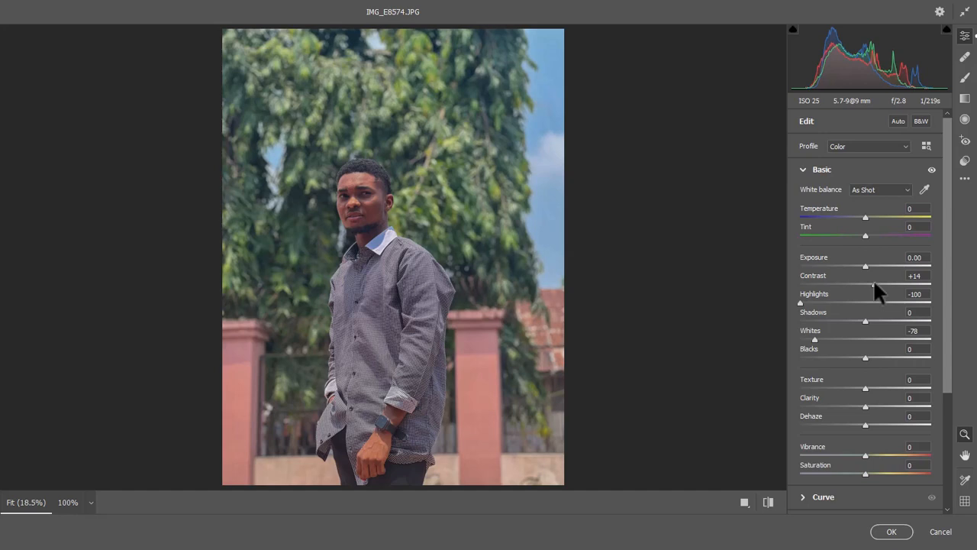
left_click_drag(874, 280, 874, 279)
left_click(916, 275)
double_click(916, 276)
type("15")
left_click_drag(862, 356, 860, 355)
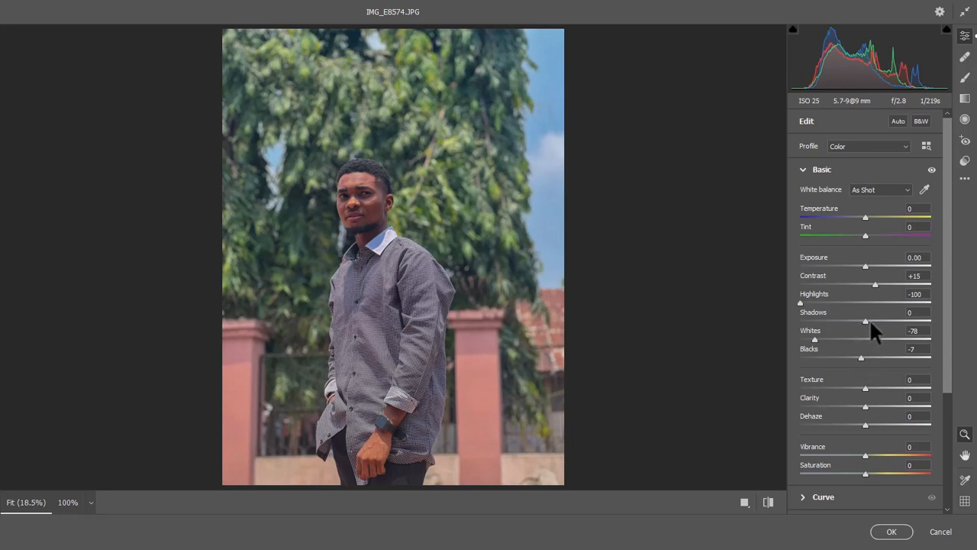
left_click(871, 321)
Compare the original and edited photo through the before/after views and return to the single view
left_click(745, 504)
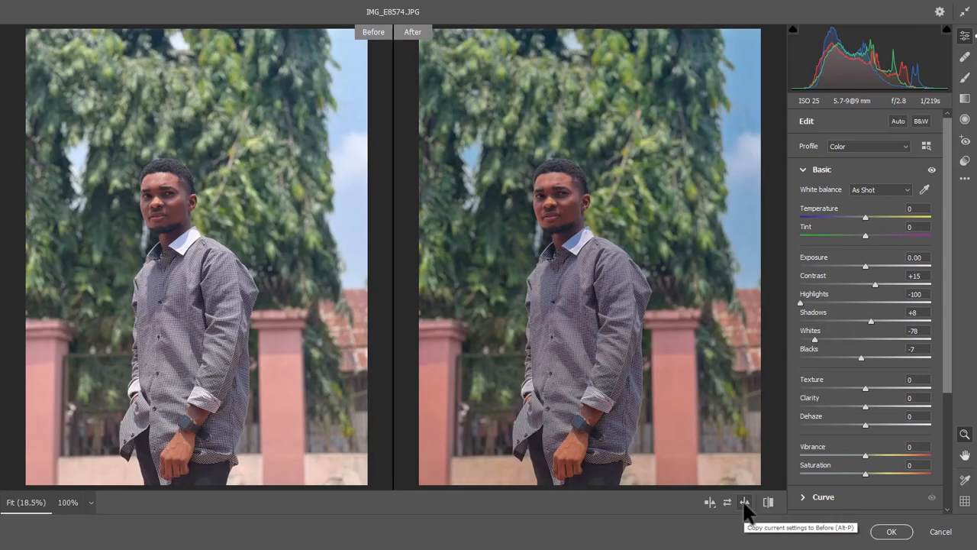
left_click(710, 506)
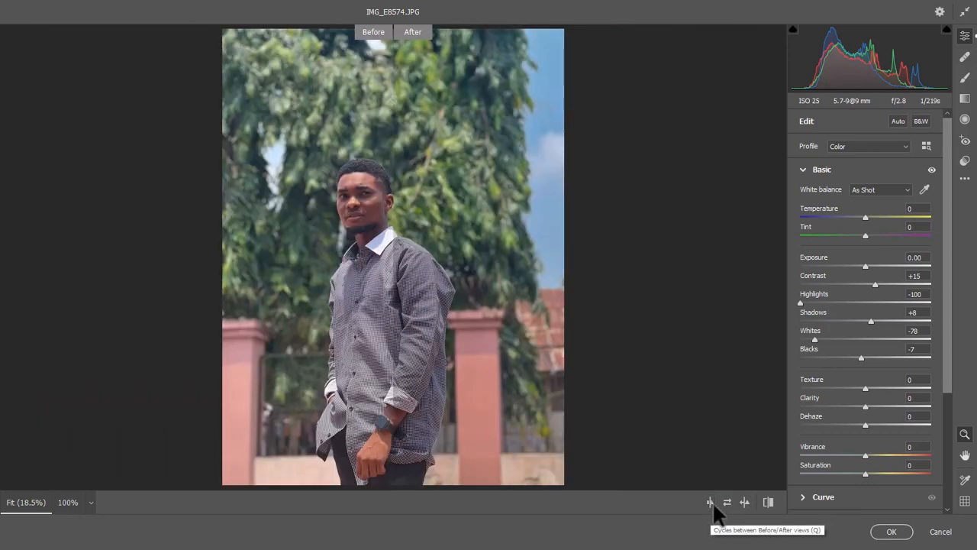
left_click(711, 506)
left_click(711, 506)
left_click(710, 506)
left_click(711, 505)
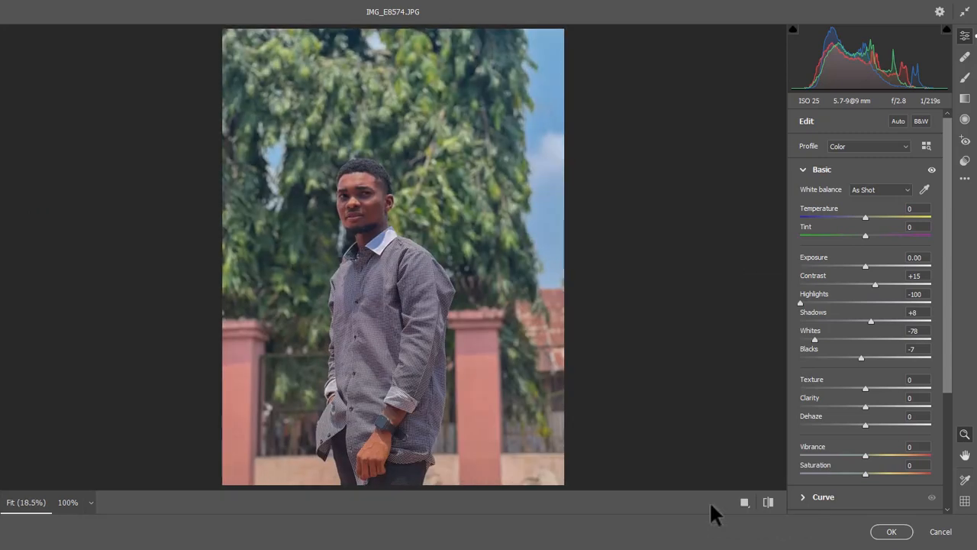
Set the photo's texture to 15 and its clarity to 5
scroll(947, 381, "down", 3)
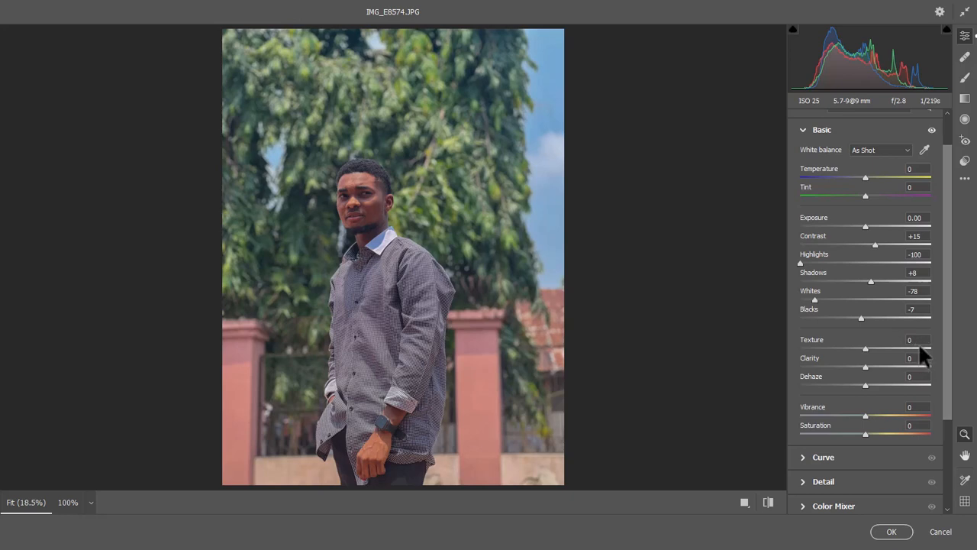
left_click(913, 340)
type("15")
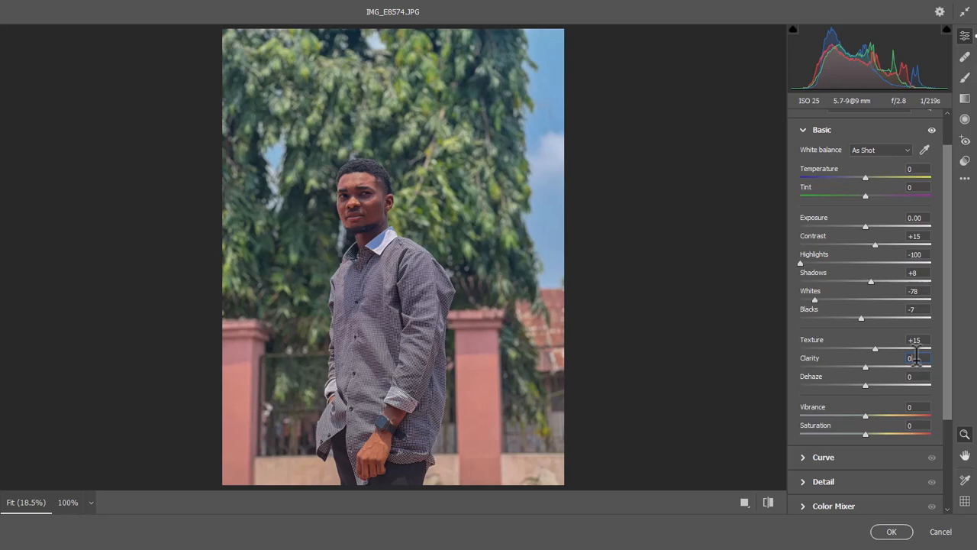
type("5")
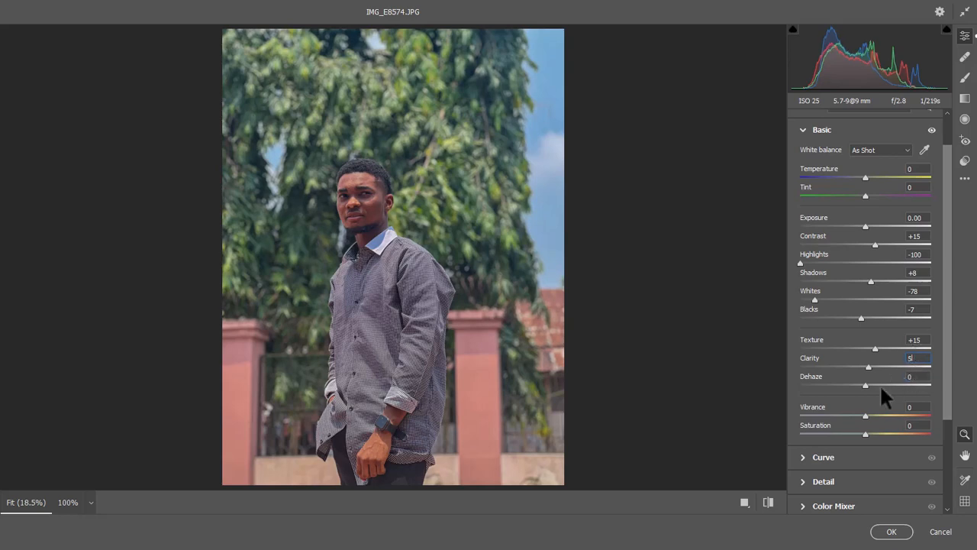
Raise the photo's vibrance to +21 and collapse the Basic adjustments
left_click(871, 410)
left_click_drag(865, 413, 880, 416)
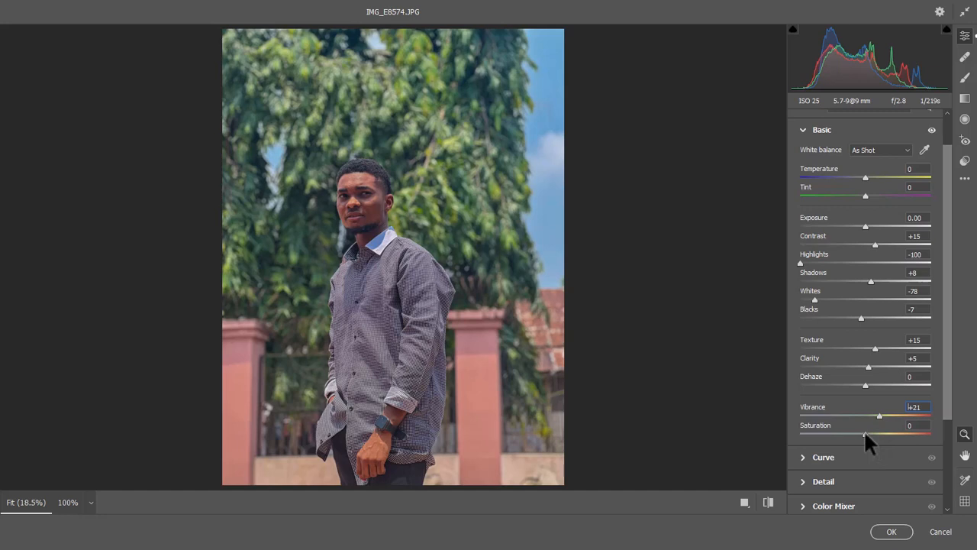
mouse_move(865, 430)
left_mouse_down()
mouse_move(938, 434)
mouse_move(865, 431)
left_mouse_up()
left_click(804, 130)
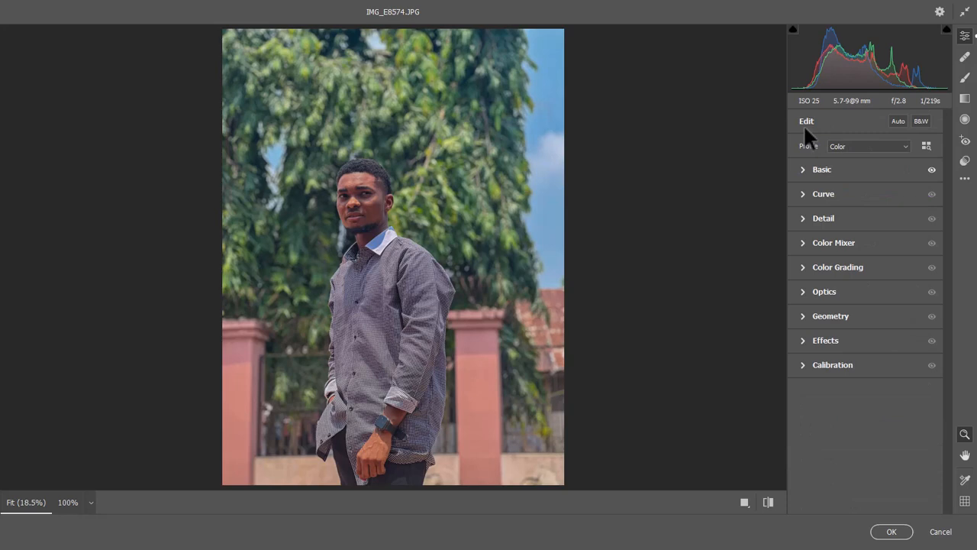
Set the sharpening to 41 in the Detail adjustments, using the grayscale preview to judge it
left_click(800, 217)
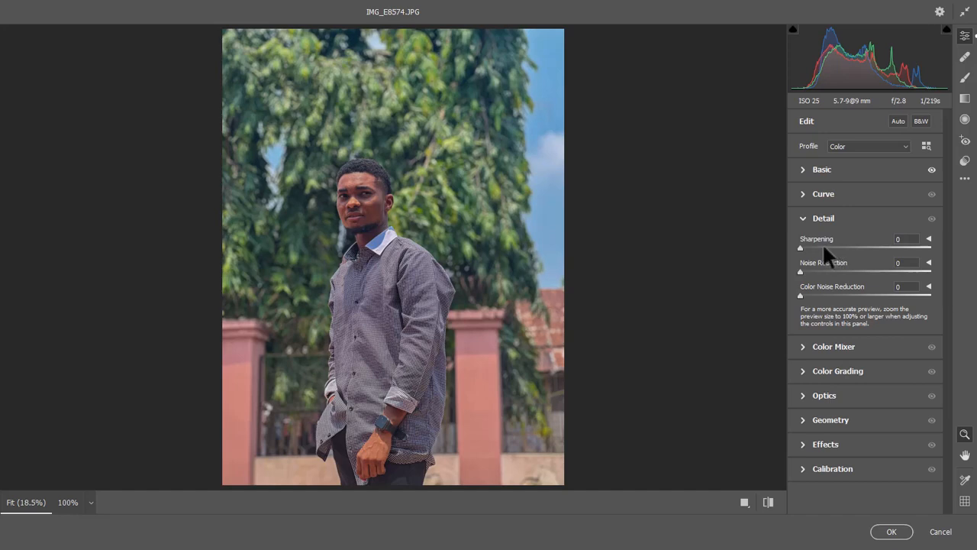
key("alt")
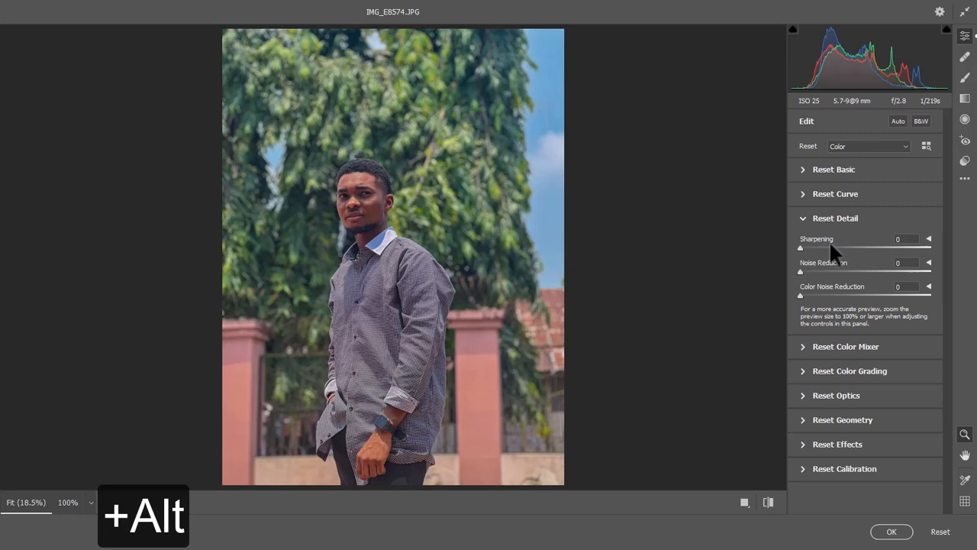
left_click(828, 245, "alt")
left_click_drag(828, 248, 830, 249)
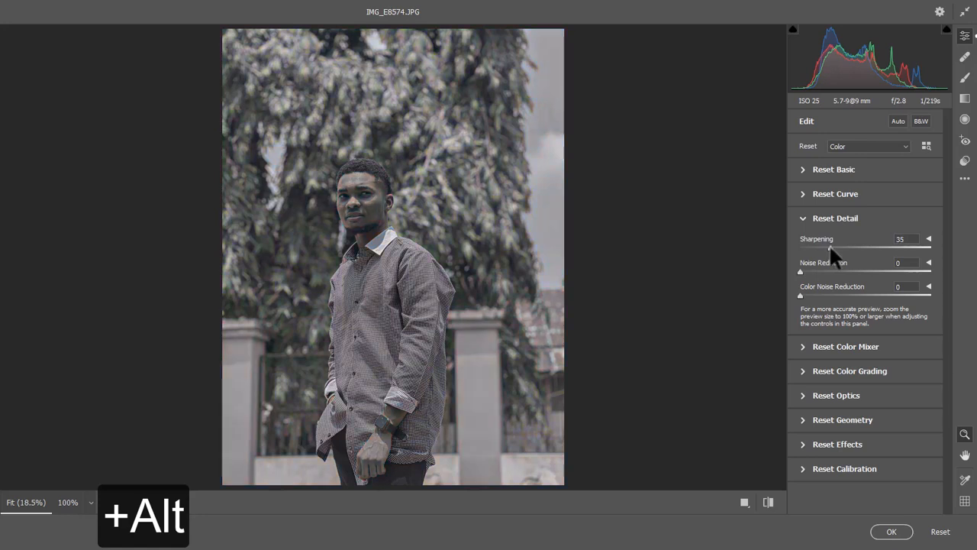
left_click_drag(832, 244, 834, 243)
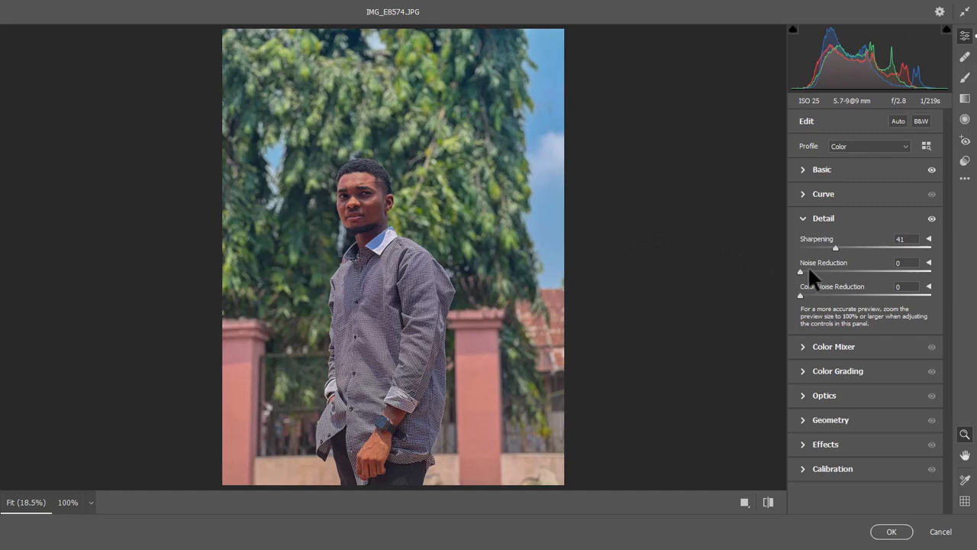
left_click(809, 272)
left_click(802, 215)
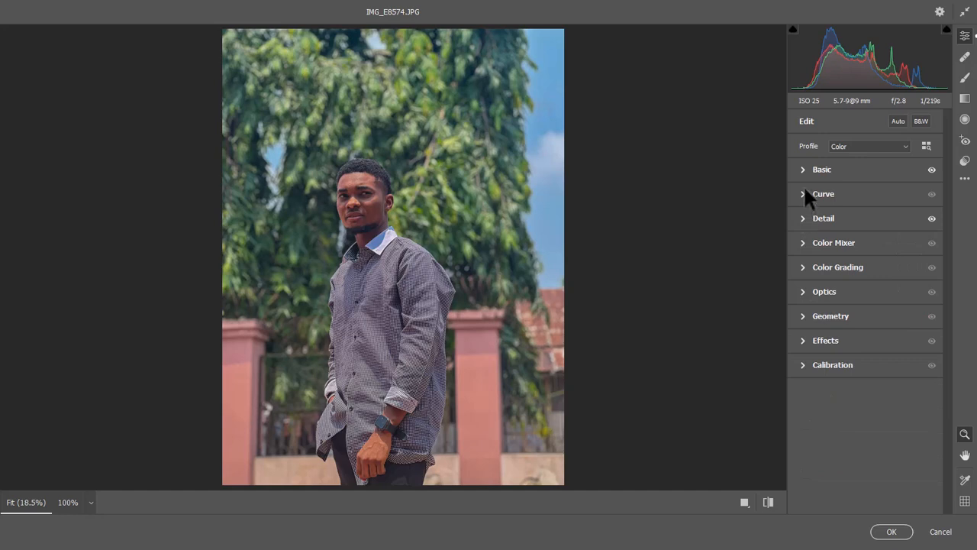
left_click(806, 193)
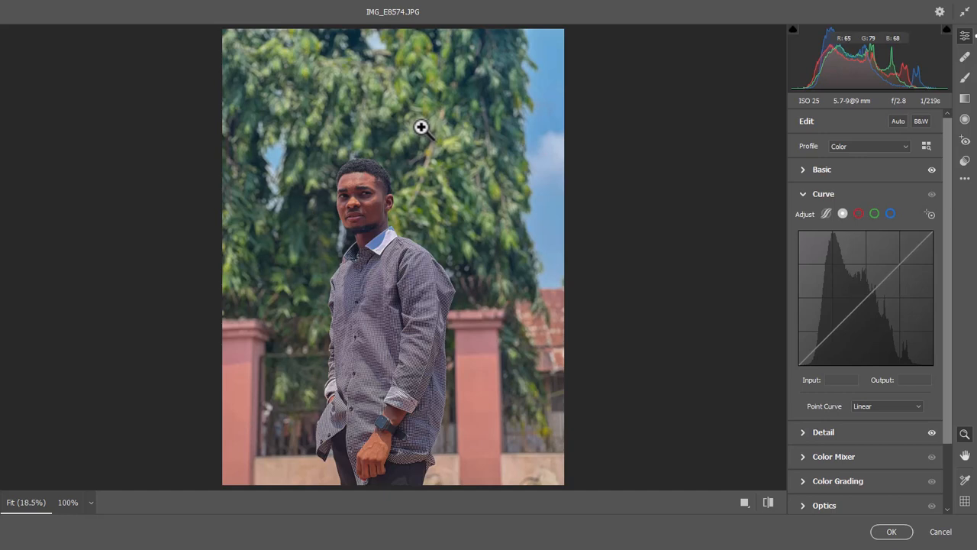
left_click(803, 191)
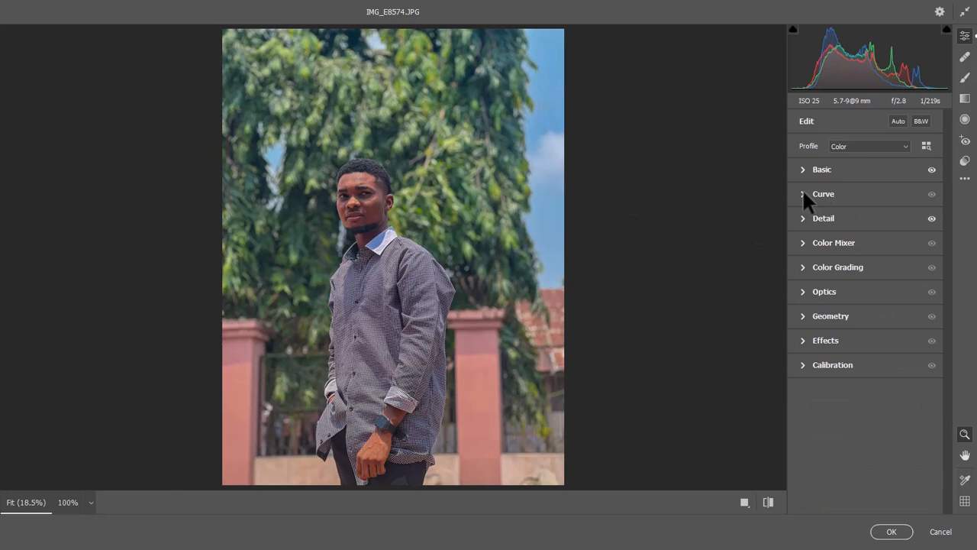
Darken the foliage and sky in the Color Mixer by setting luminance to -21 for greens and -22 for blues
left_click(804, 244)
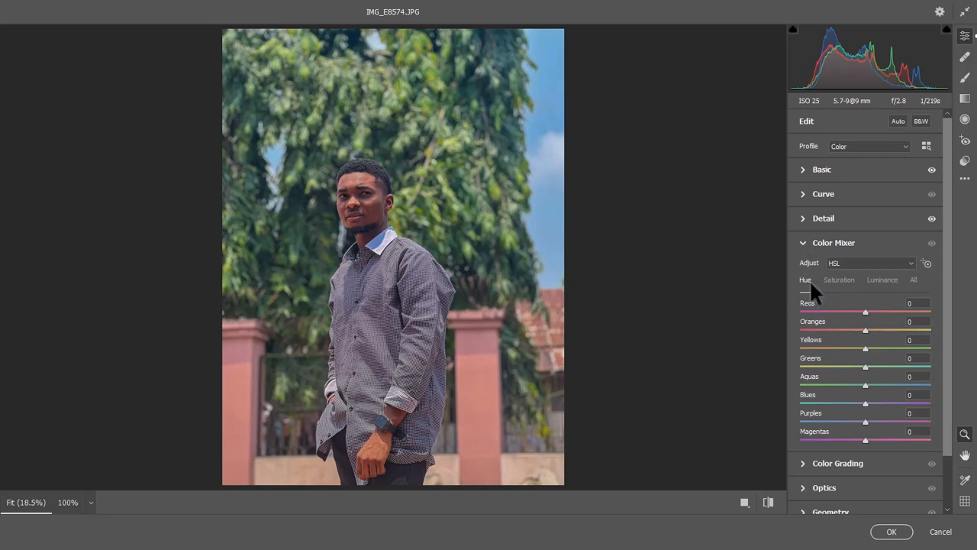
left_click(882, 281)
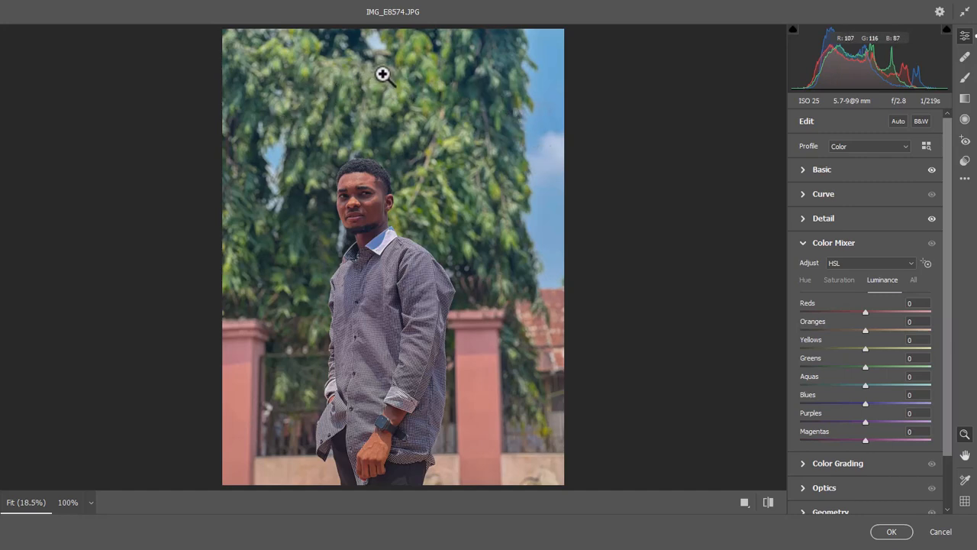
mouse_move(865, 365)
left_mouse_down()
mouse_move(792, 373)
mouse_move(933, 356)
mouse_move(861, 360)
left_mouse_up()
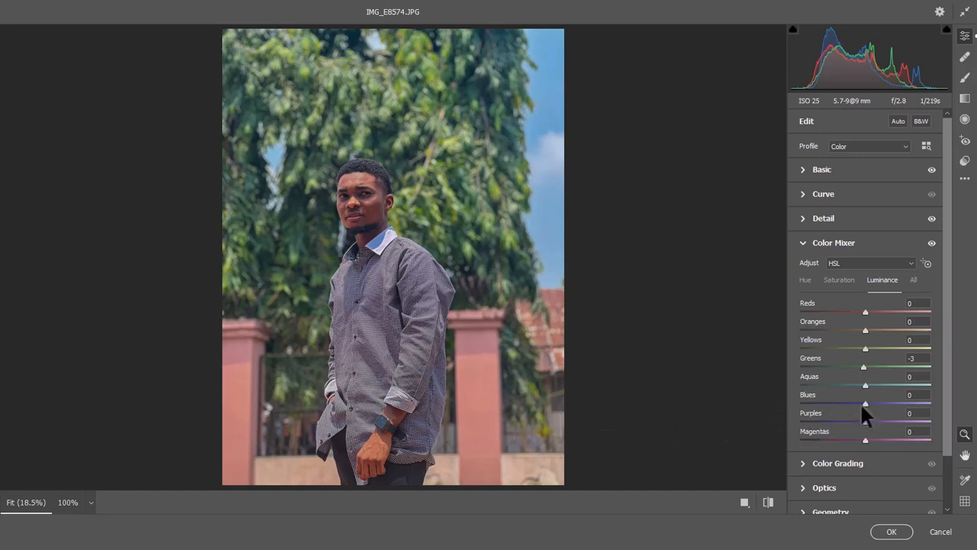
left_click_drag(865, 400, 849, 401)
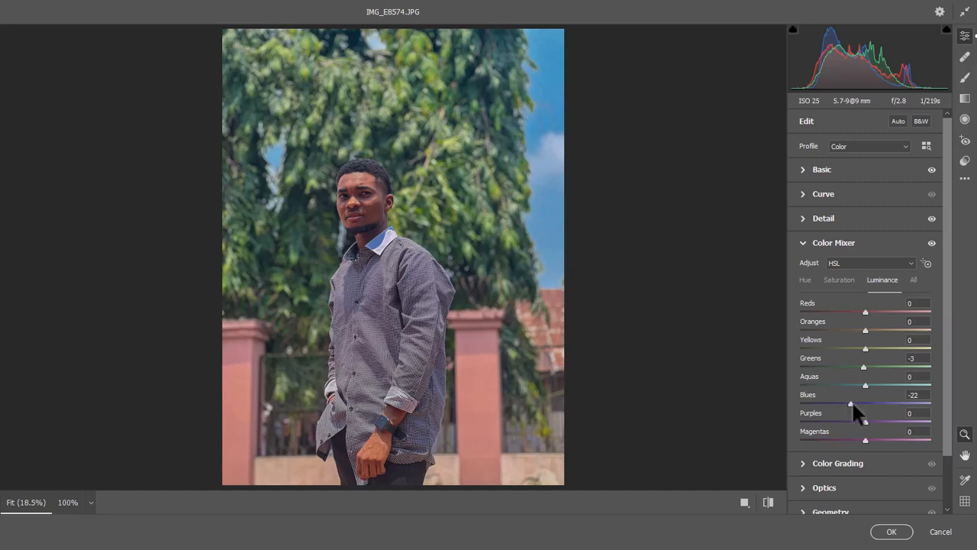
left_click_drag(863, 365, 854, 367)
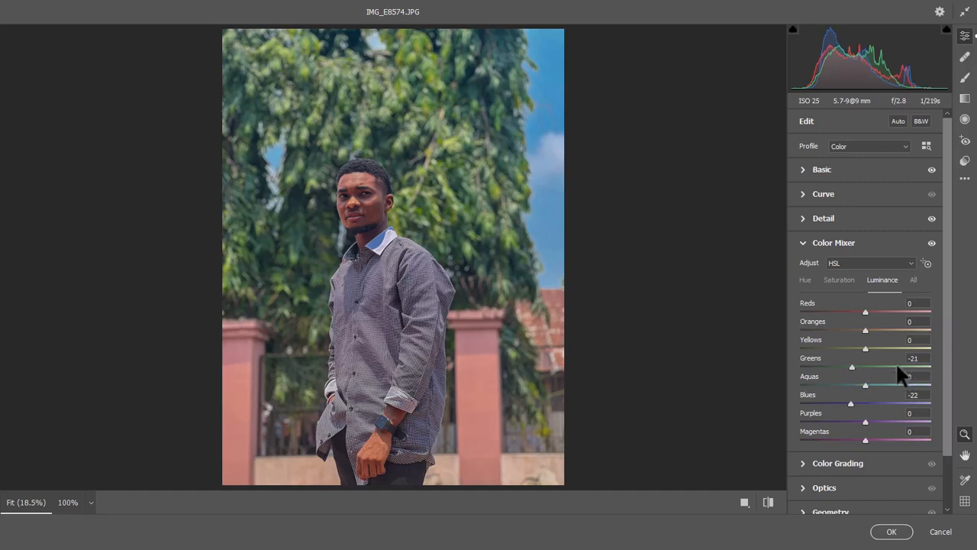
Set the saturation of the blues to +18 in the Color Mixer and slightly raise that of the greens
left_click(837, 280)
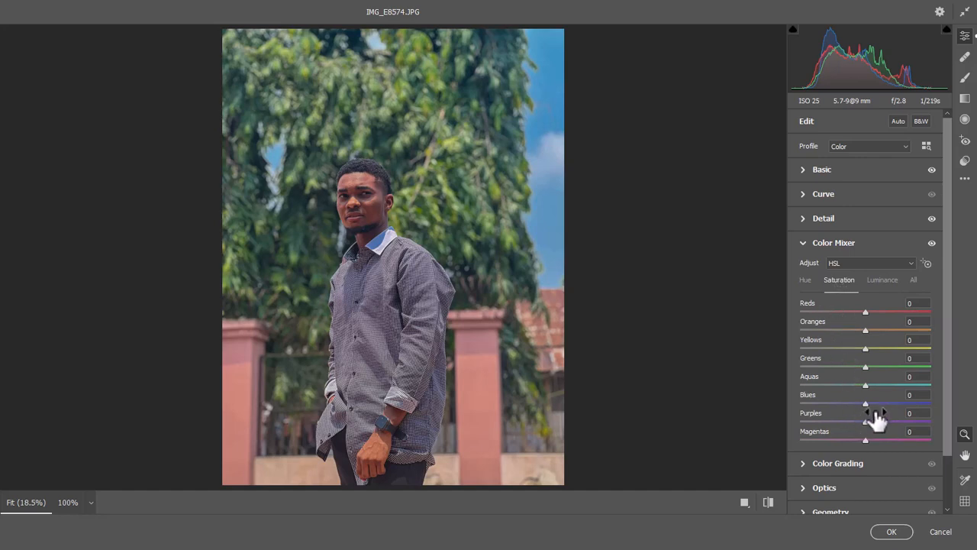
left_click_drag(866, 402, 878, 402)
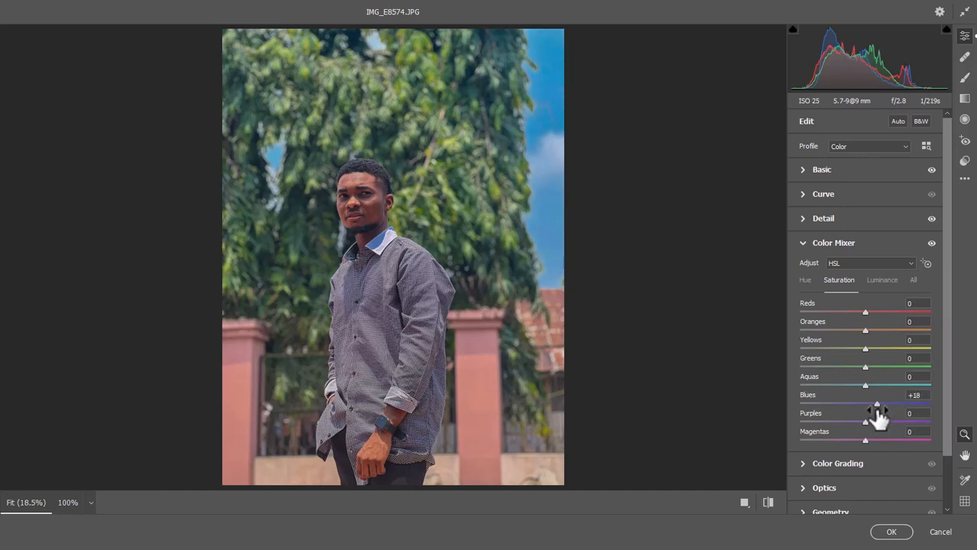
left_click(877, 367)
Shift the hue of the greens to about -61 in the Color Mixer to yellow the foliage, and collapse those adjustments
left_click(805, 280)
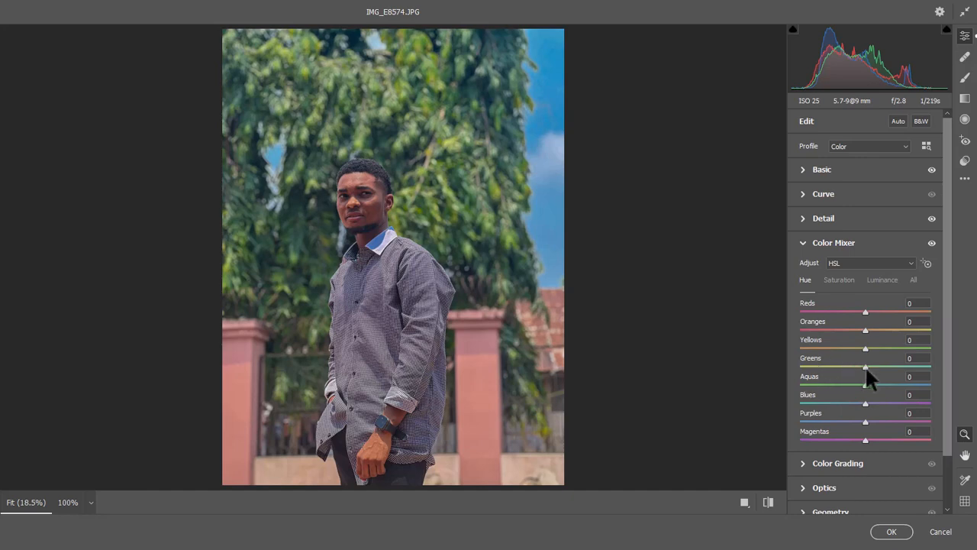
left_click_drag(865, 366, 816, 364)
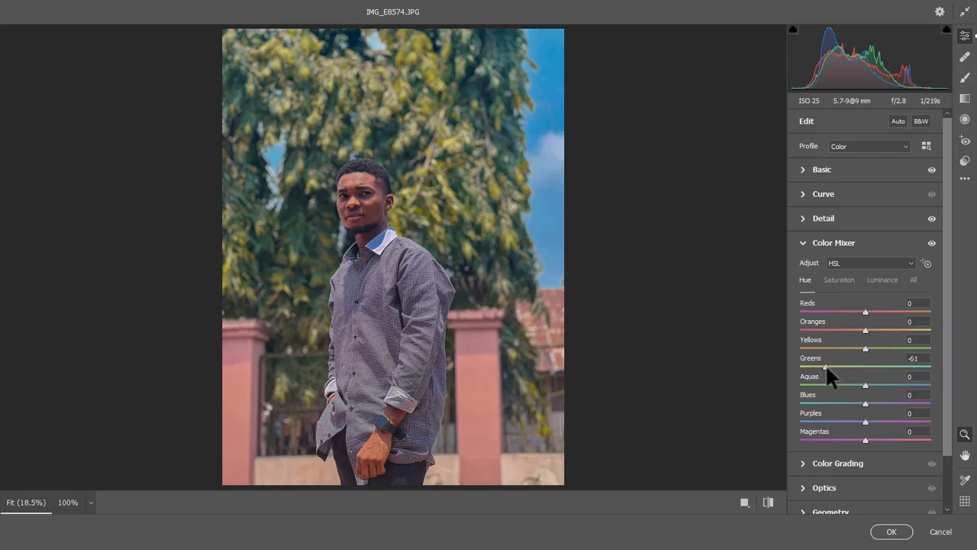
left_click_drag(826, 363, 824, 365)
left_click(803, 243)
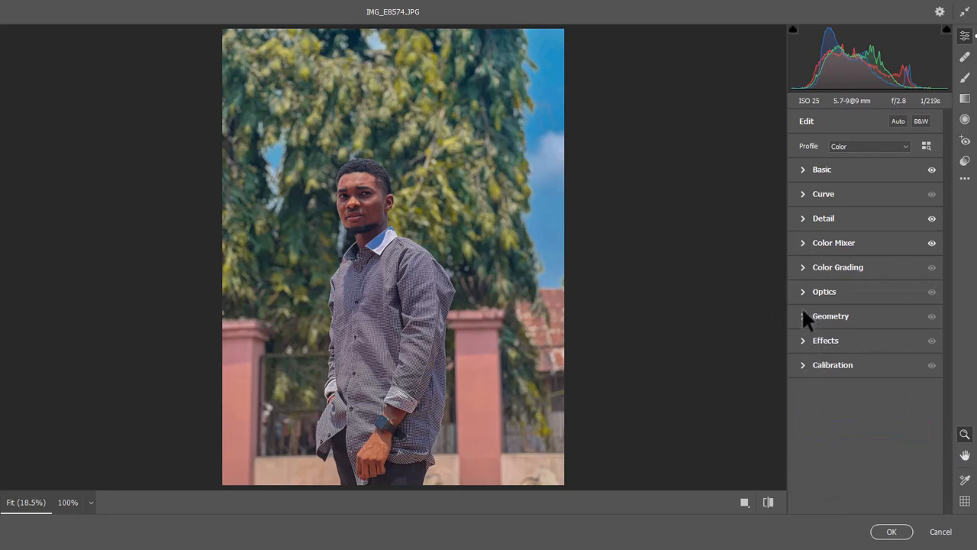
Set the saturation to +16 for the blue primary and +17 for the green primary in the Calibration adjustments
left_click(803, 364)
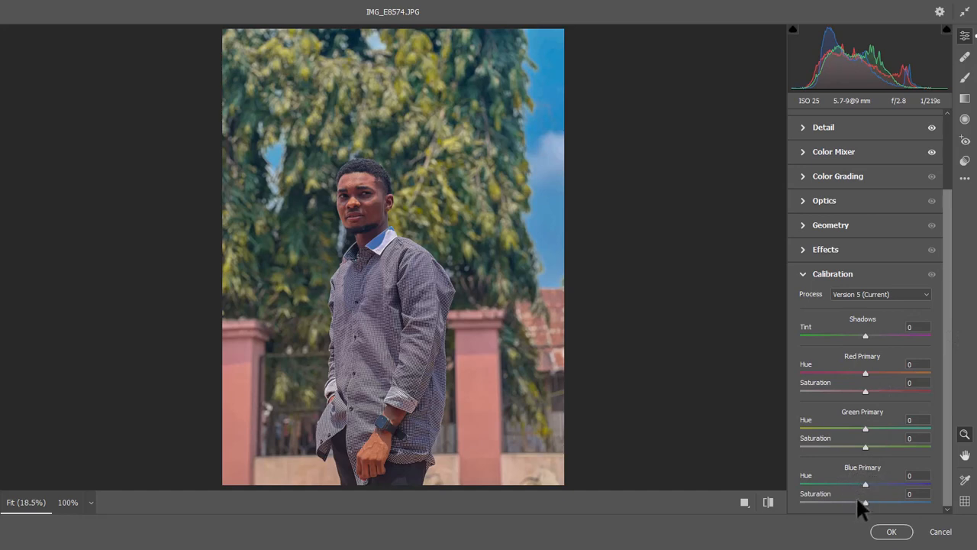
left_click_drag(866, 502, 875, 498)
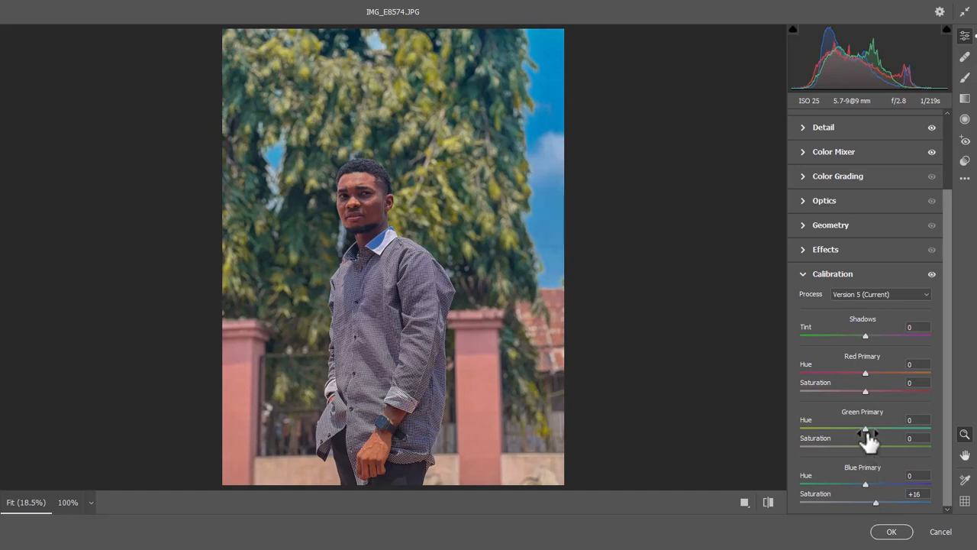
left_click_drag(866, 447, 877, 446)
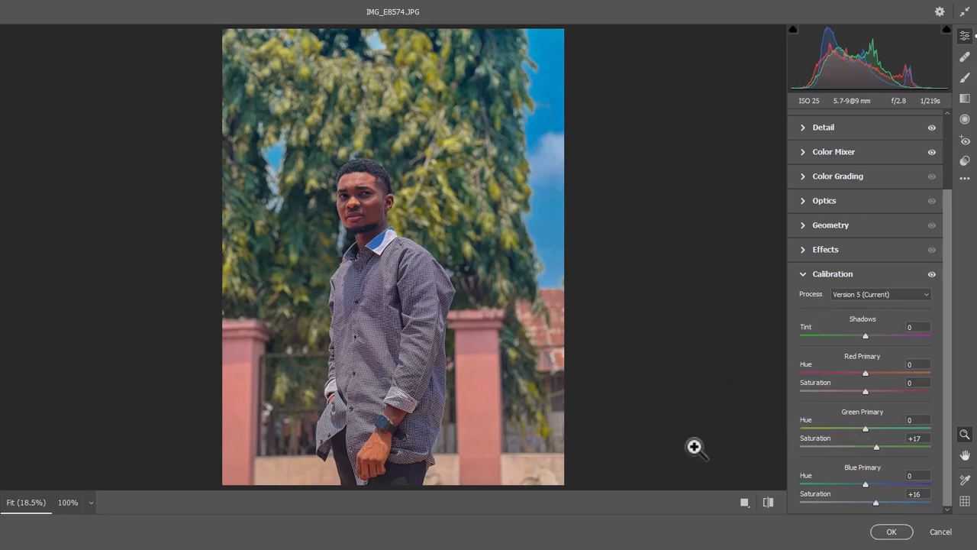
Compare the photo before and after the edits, including side by side, and commit the Camera Raw changes
left_click(766, 506)
left_click(767, 506)
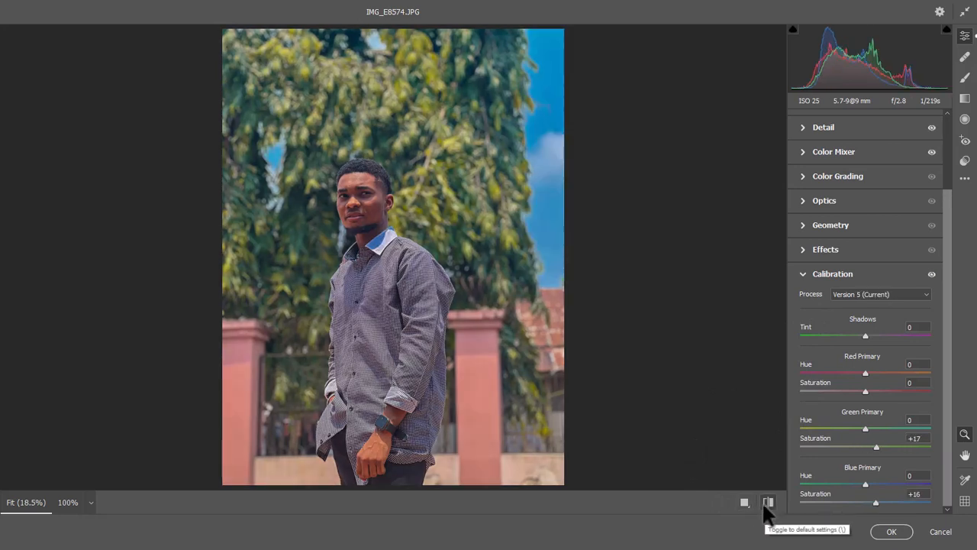
left_click(746, 507)
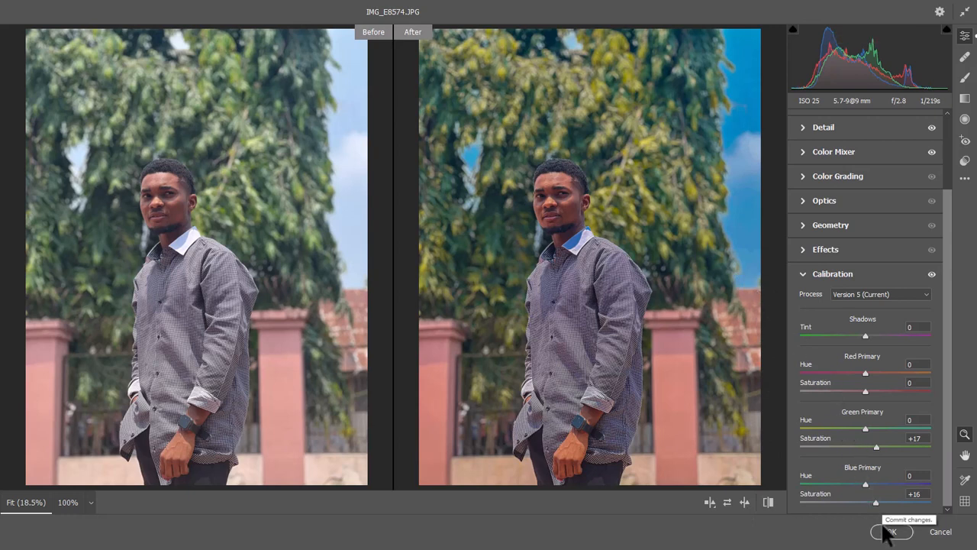
left_click(889, 532)
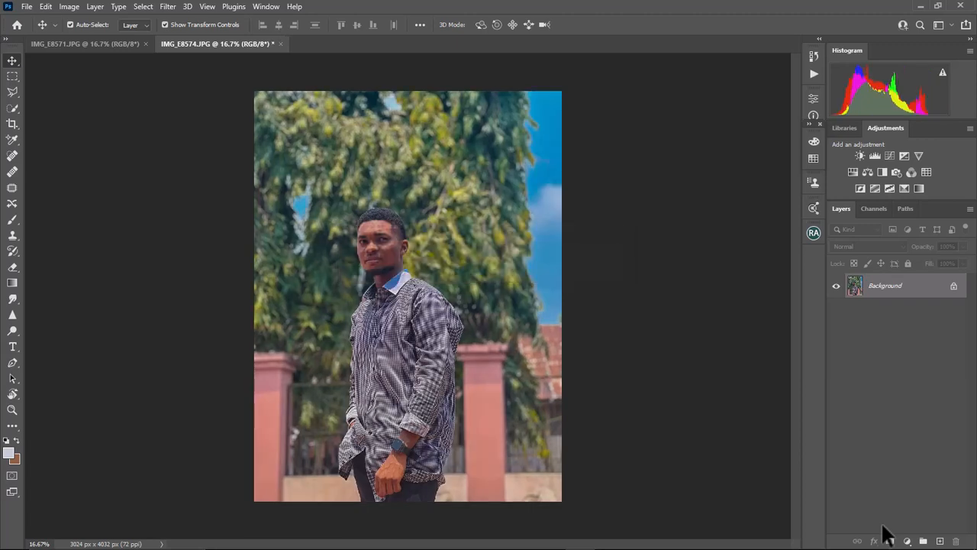
Examine the graded portrait up close and as a whole, checking the face, shirt and background foliage
scroll(386, 244, "up", 1)
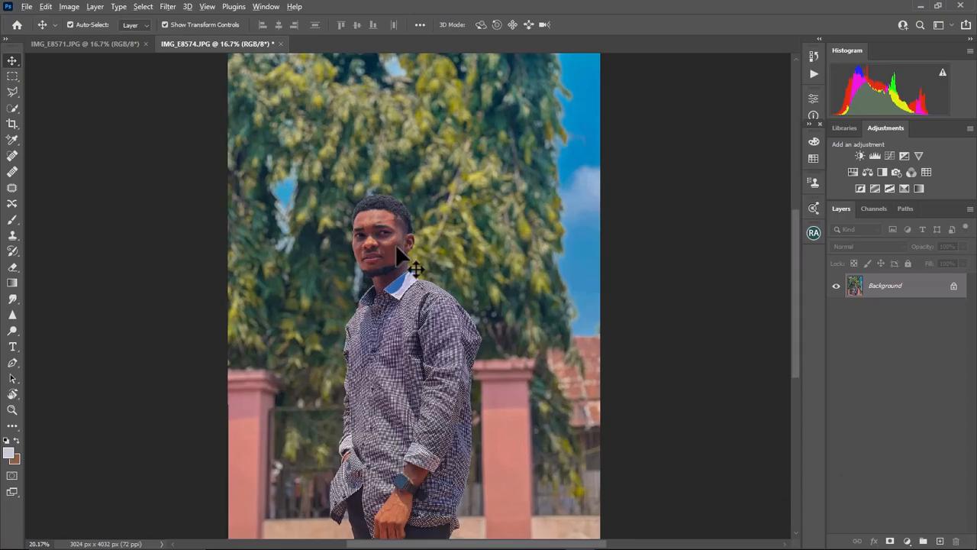
scroll(386, 245, "up", 4)
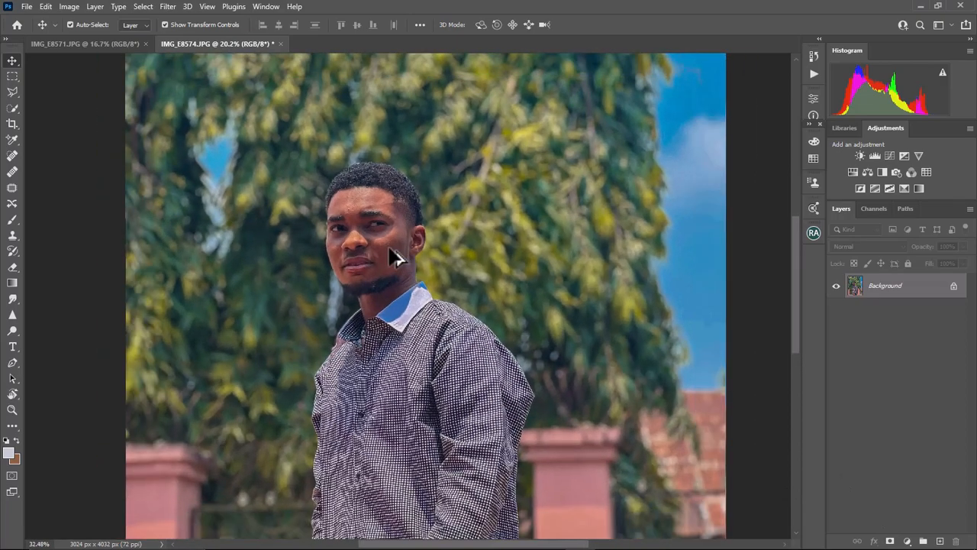
scroll(397, 258, "down", 6)
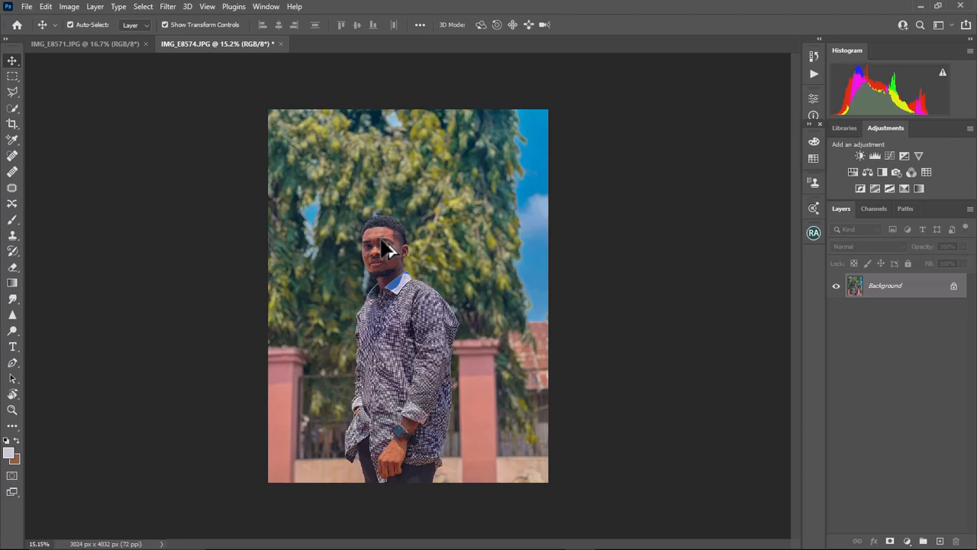
scroll(420, 338, "up", 3)
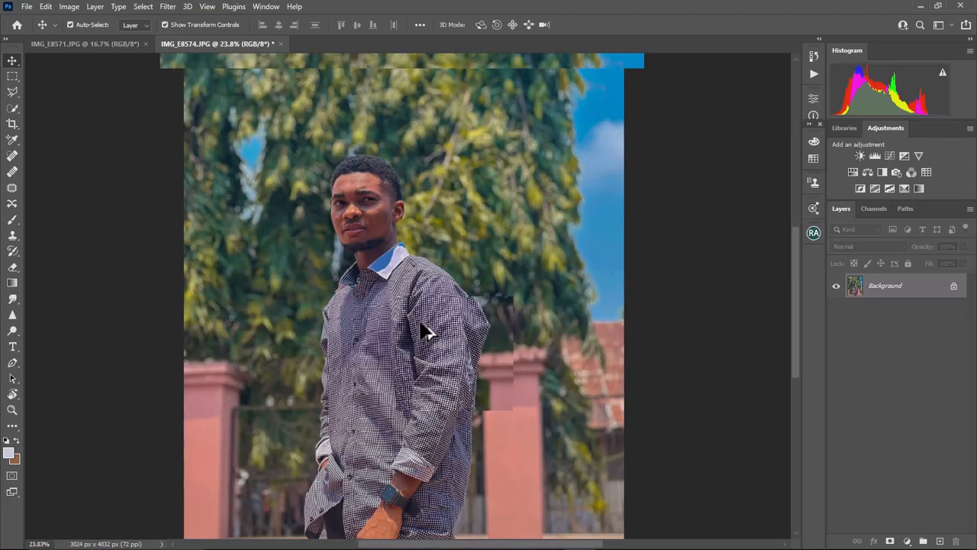
scroll(426, 331, "up", 2)
scroll(392, 316, "up", 1)
scroll(390, 309, "down", 5)
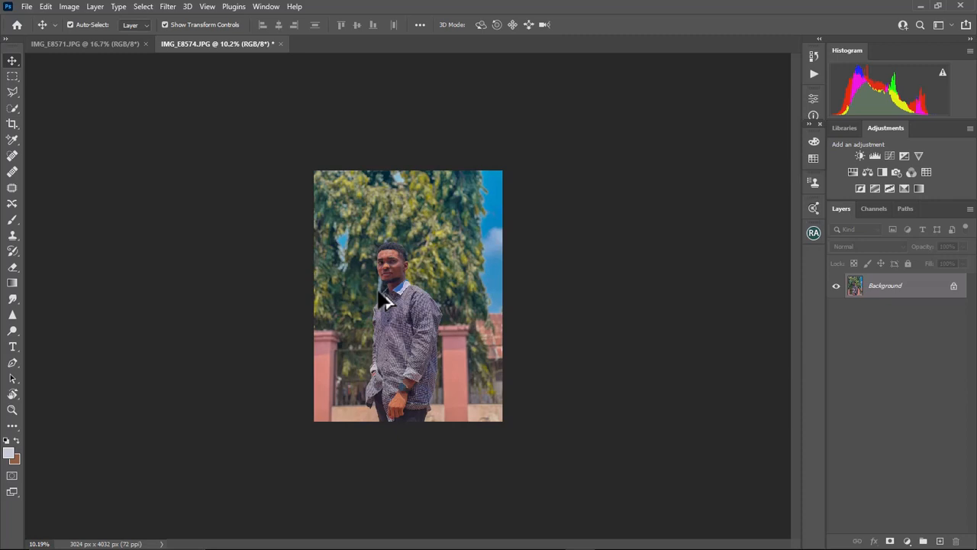
Export the photo with Save for Web as a JPEG 2048 px wide, replacing the existing IMG_E8574 file in the To work on folder
key("ctrl+alt+shift+s")
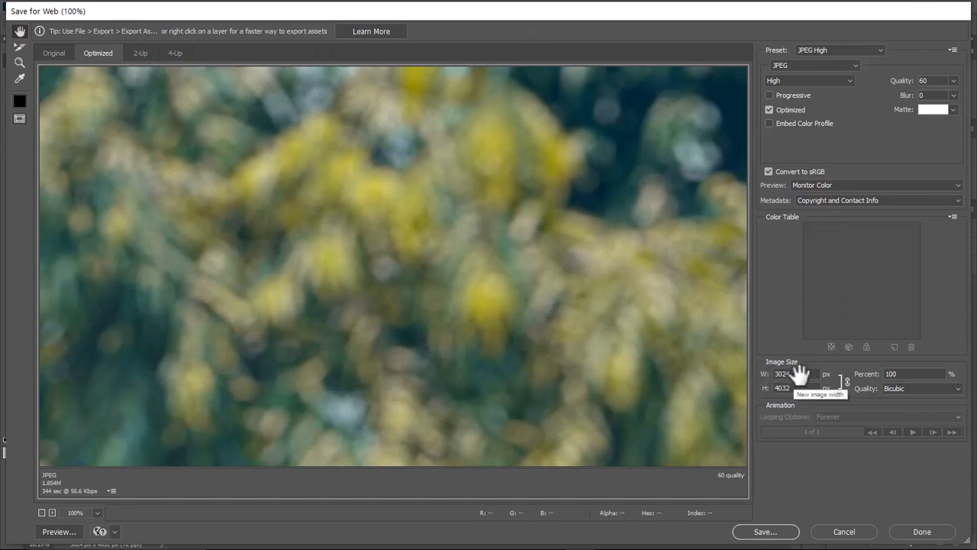
left_click(799, 374)
type("2048")
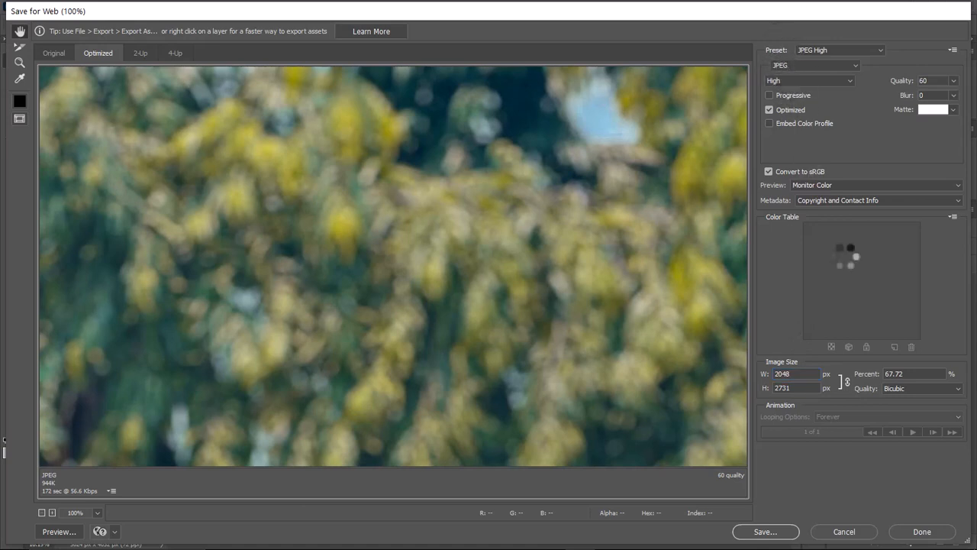
left_click(765, 533)
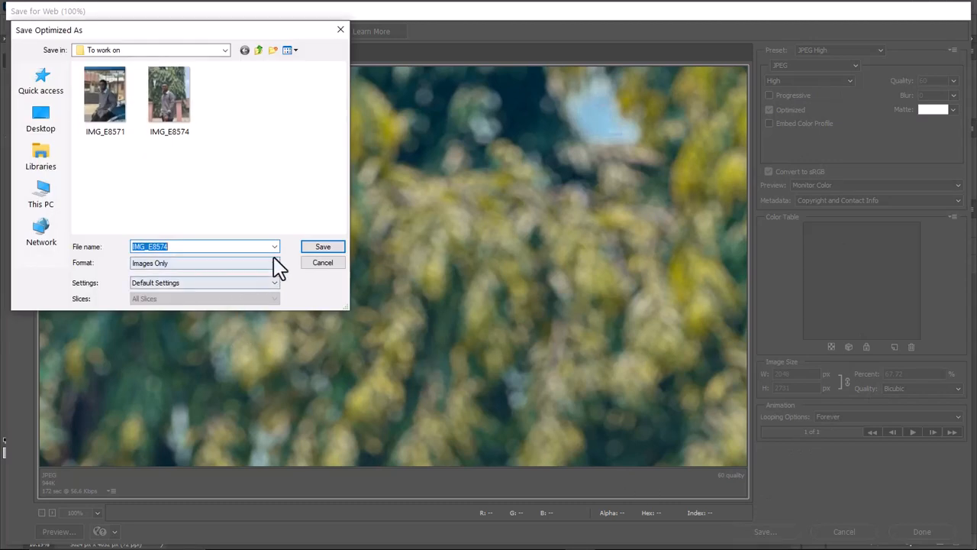
left_click(314, 246)
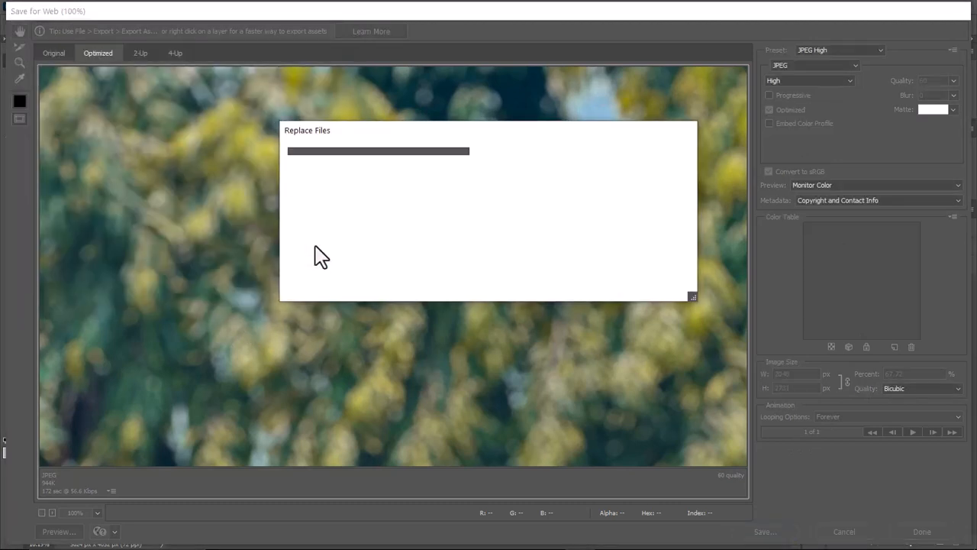
left_click(585, 288)
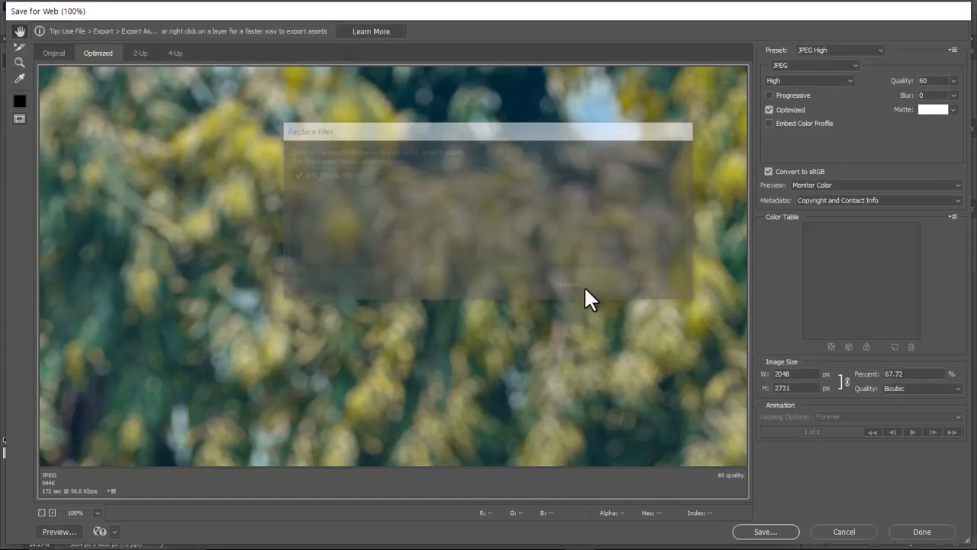